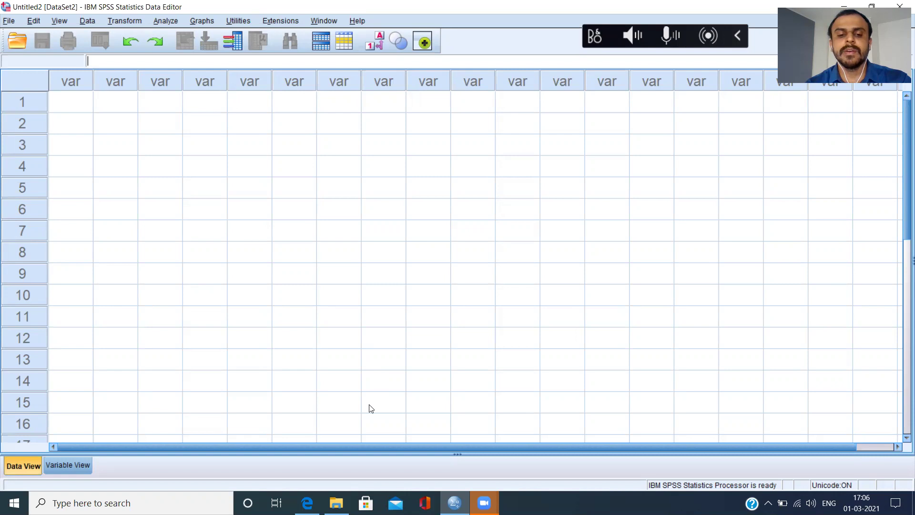
- From File Explorer, open bankloan.csv in New Volume (E:) > Spss Source Files in Notepad
mouse_move(336, 503)
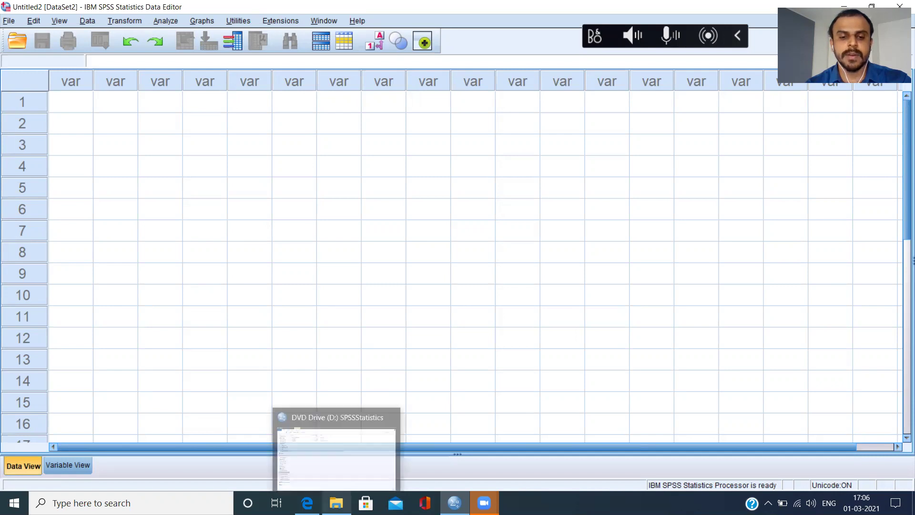
click(332, 447)
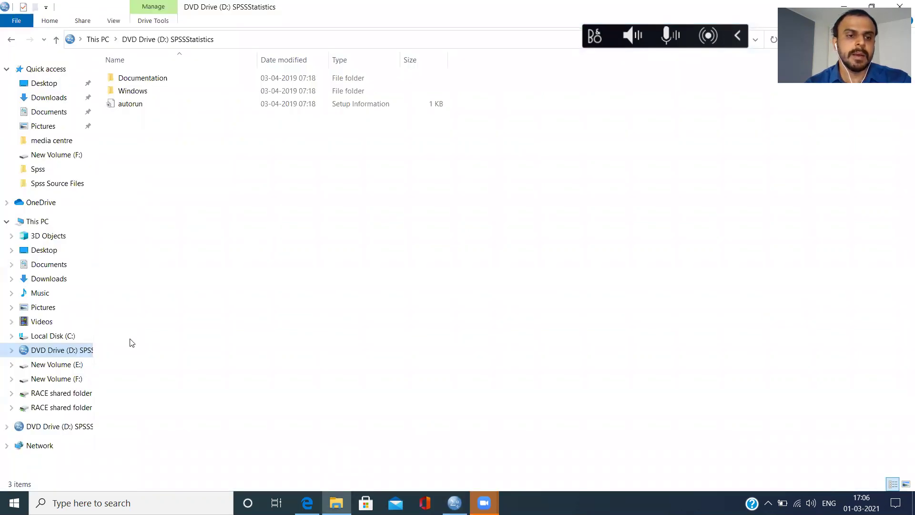
click(63, 370)
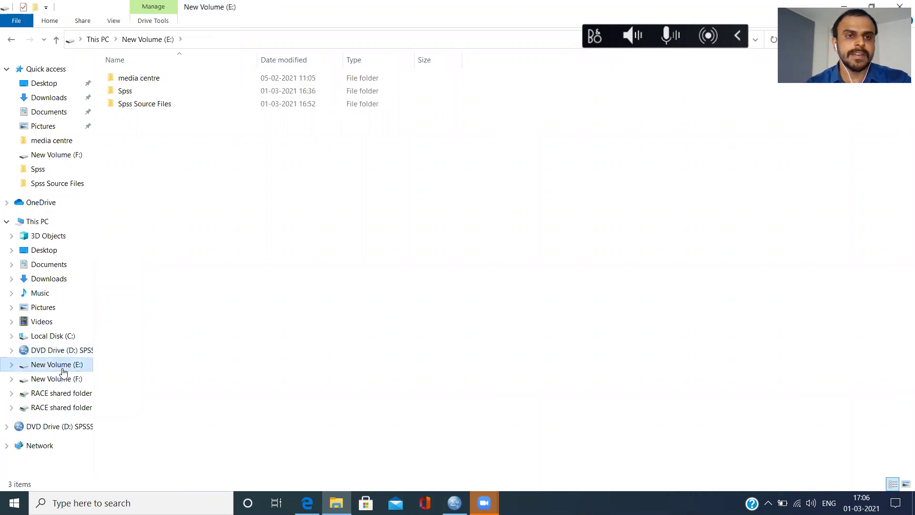
double_click(132, 106)
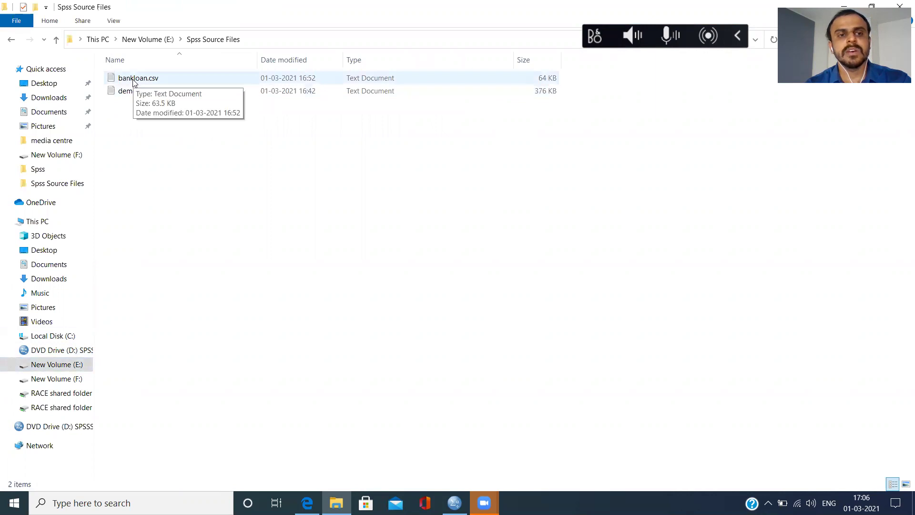
double_click(133, 81)
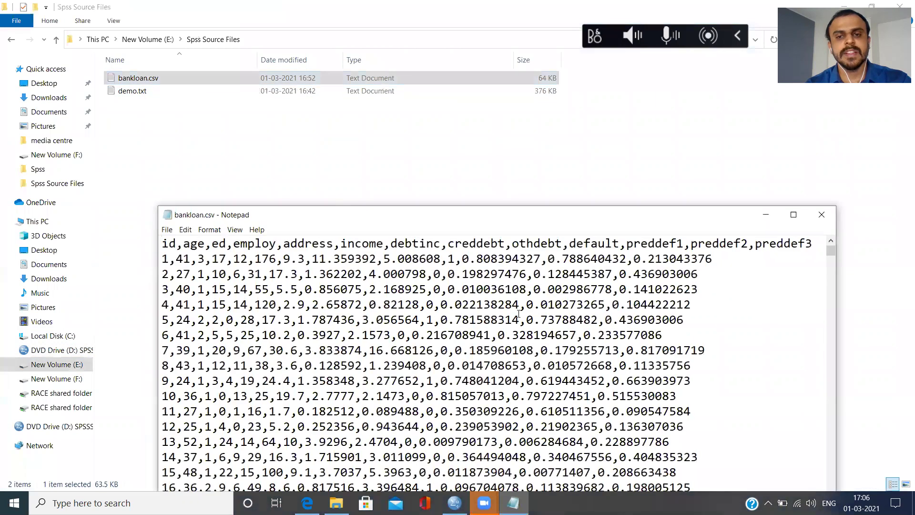
- Maximize Notepad and highlight the header names id through preddef, then the first data rows
click(793, 215)
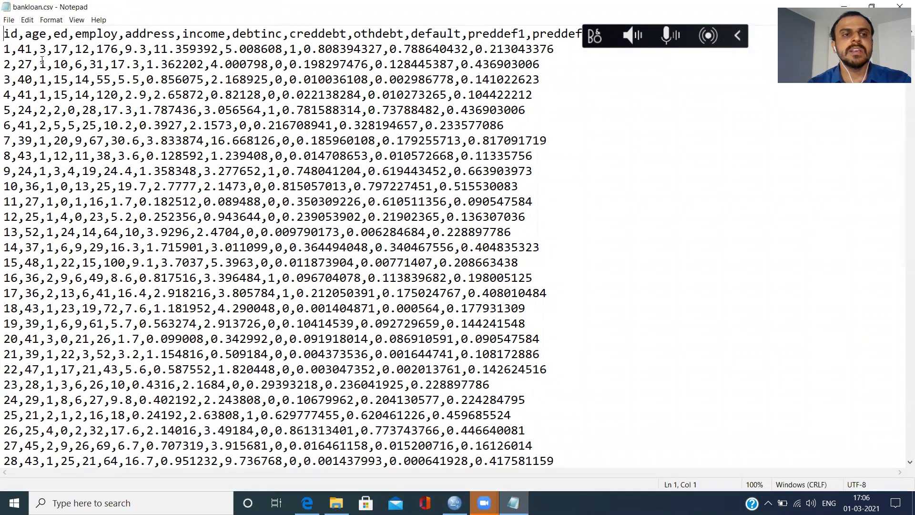
drag(4, 33, 446, 32)
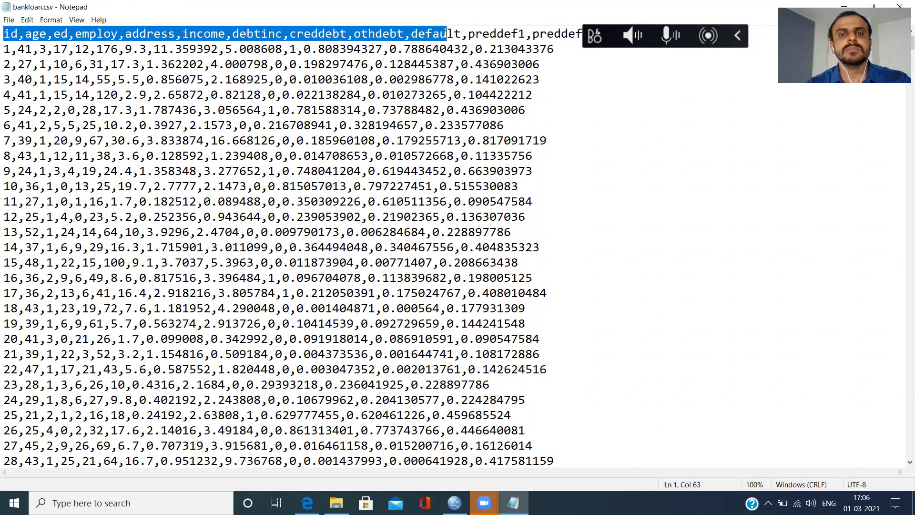
click(69, 33)
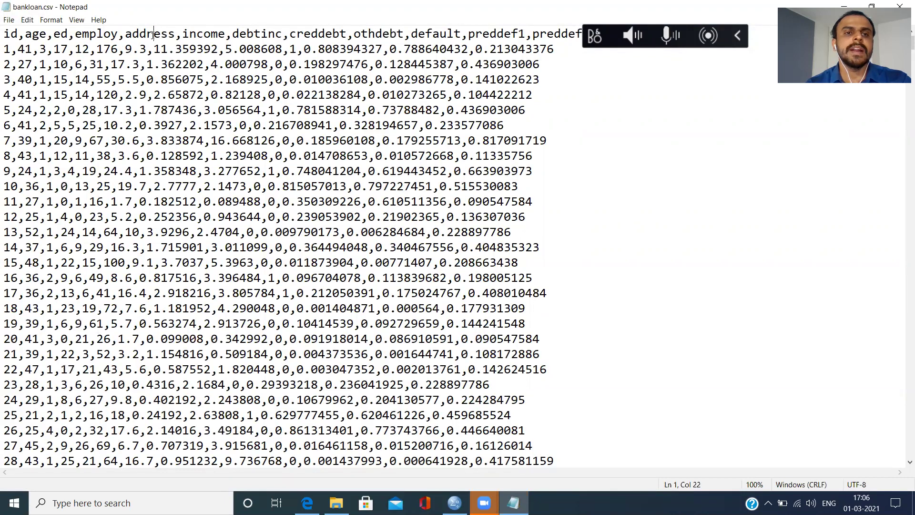
click(211, 33)
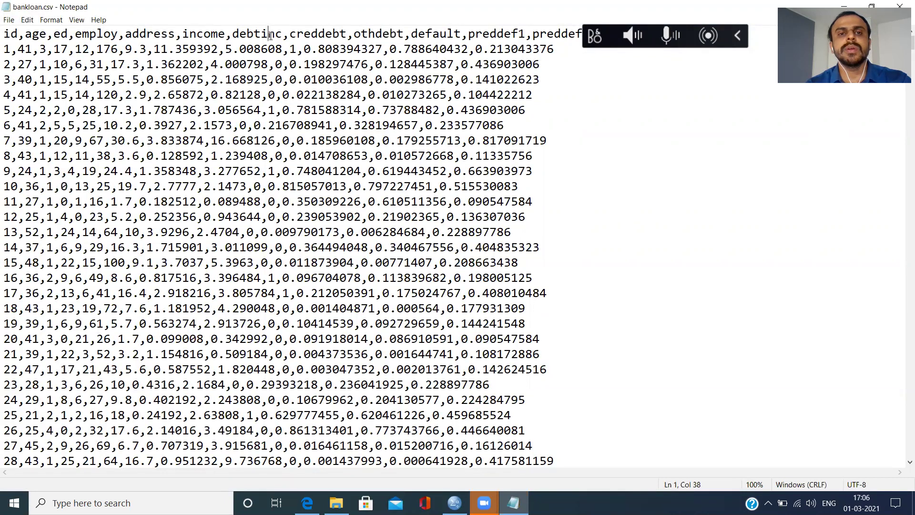
click(333, 35)
click(375, 35)
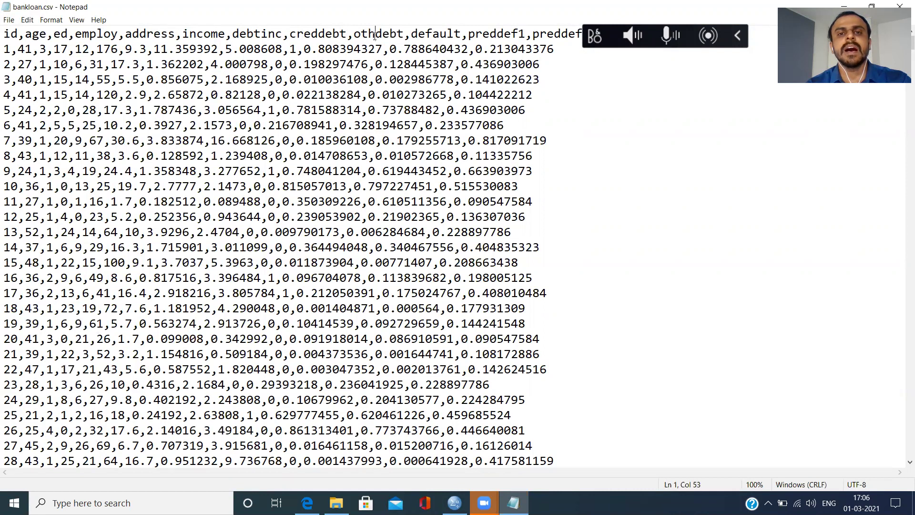
click(421, 35)
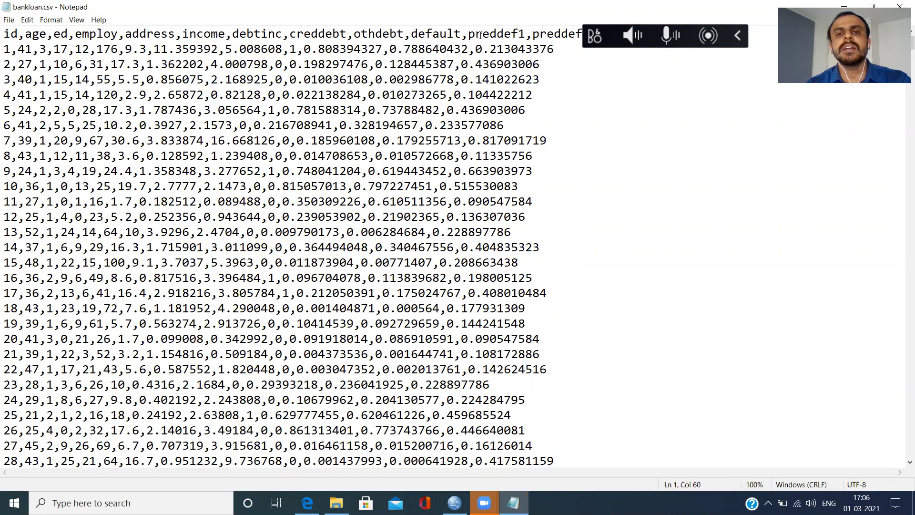
drag(475, 34, 563, 31)
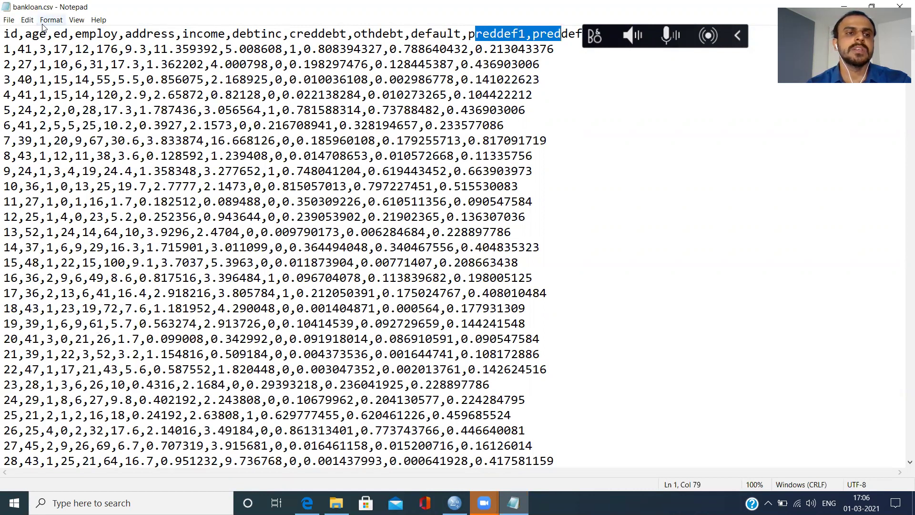
drag(4, 50, 293, 176)
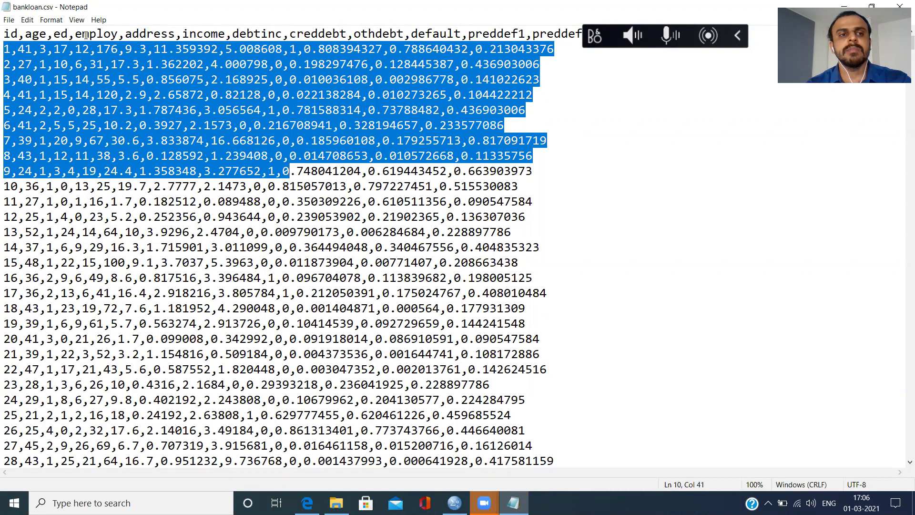
drag(81, 35, 76, 34)
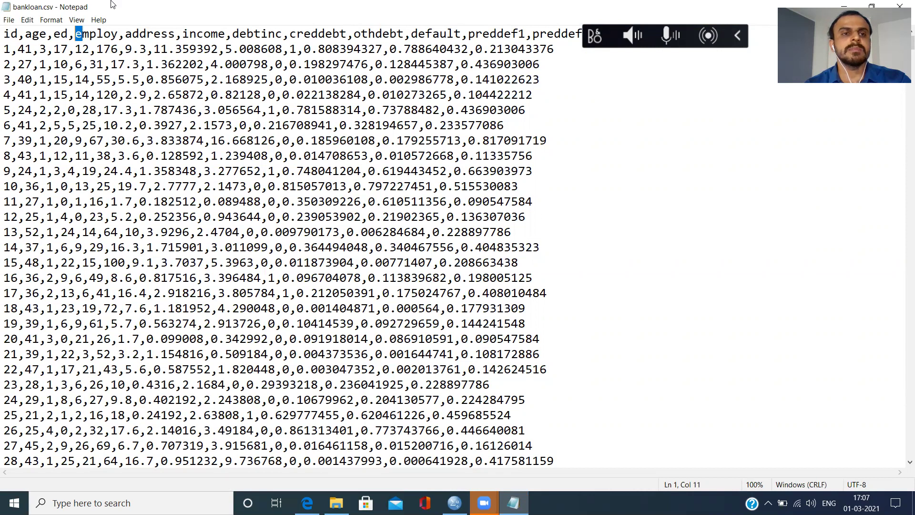
click(124, 36)
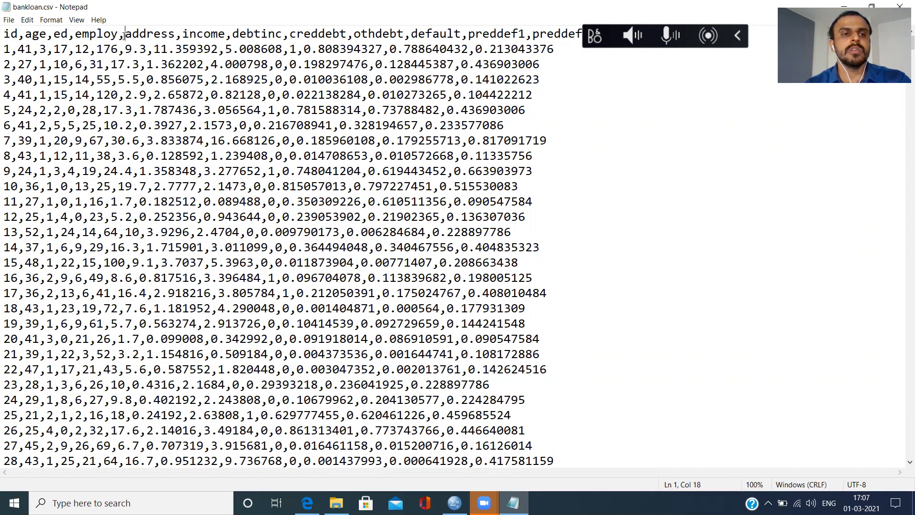
click(20, 33)
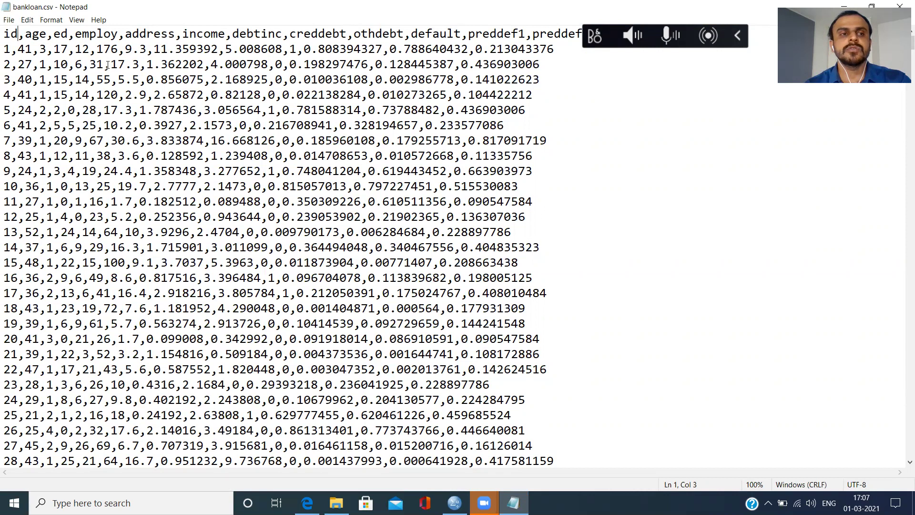
drag(5, 34, 534, 24)
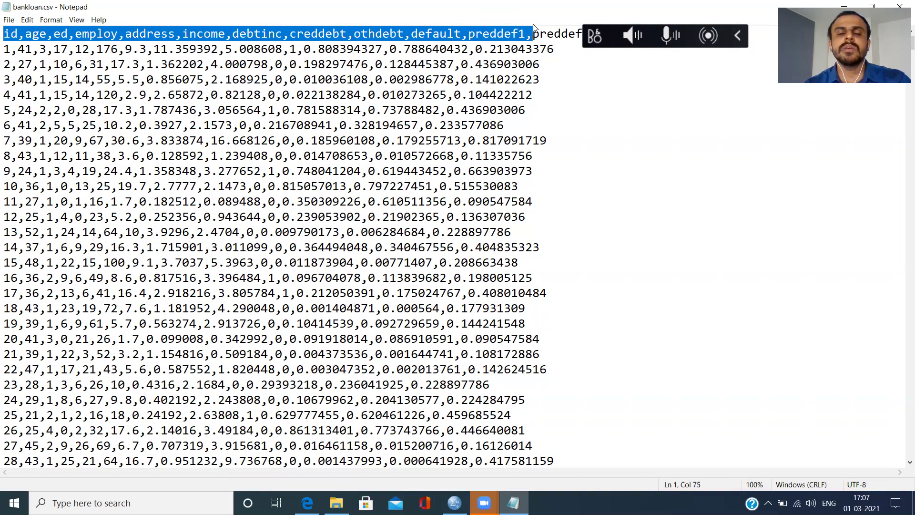
click(26, 33)
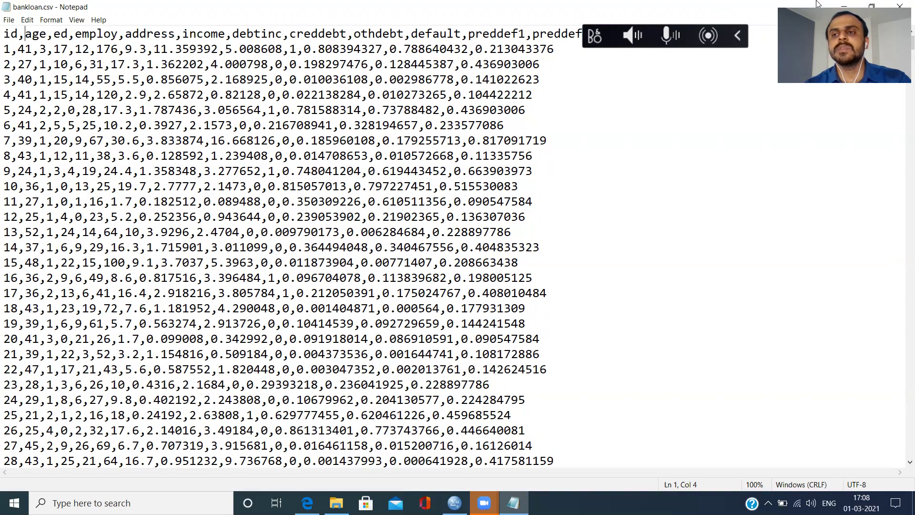
- Close the Notepad copy of bankloan.csv and bring the SPSS Data Editor forward
click(900, 5)
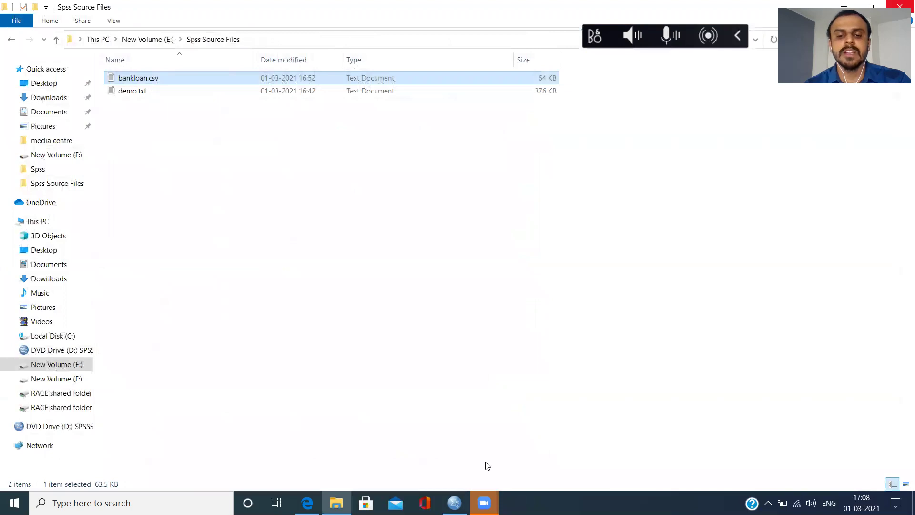
mouse_move(454, 503)
click(469, 435)
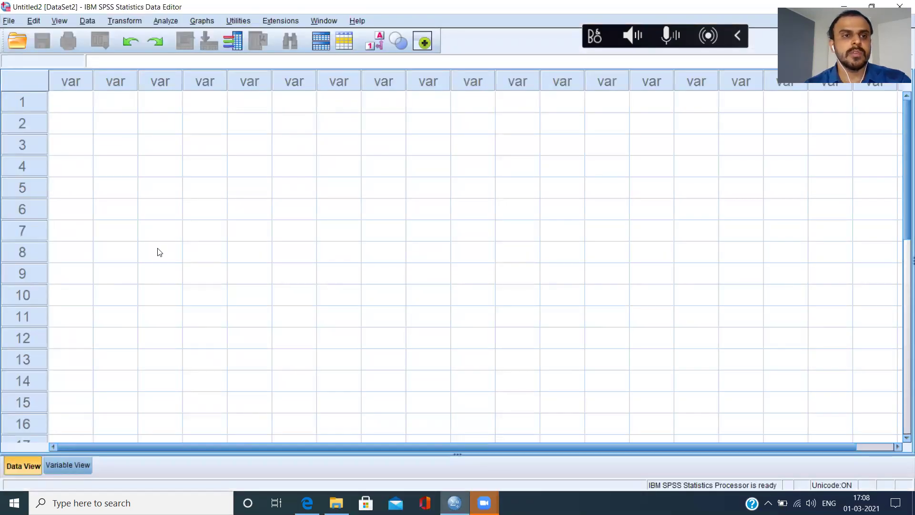
- Choose File > Import Data > CSV Data to open the CSV file chooser
click(9, 21)
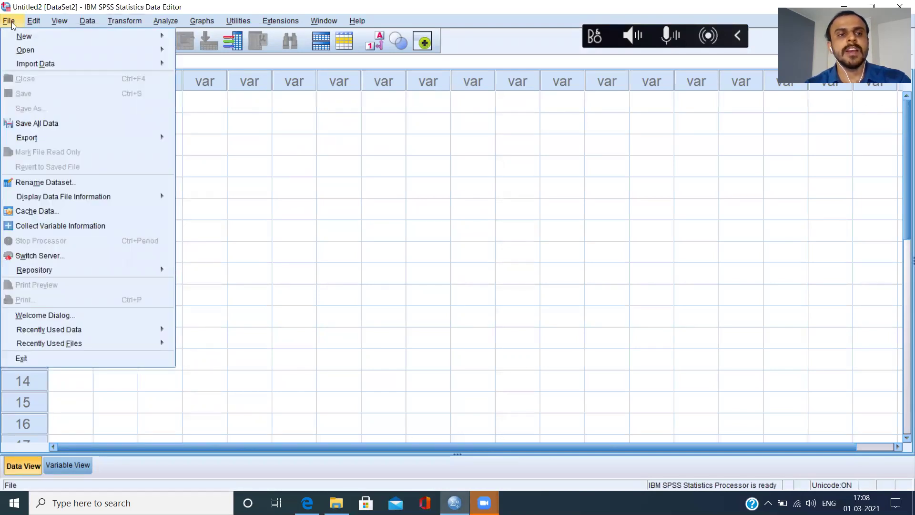
mouse_move(36, 70)
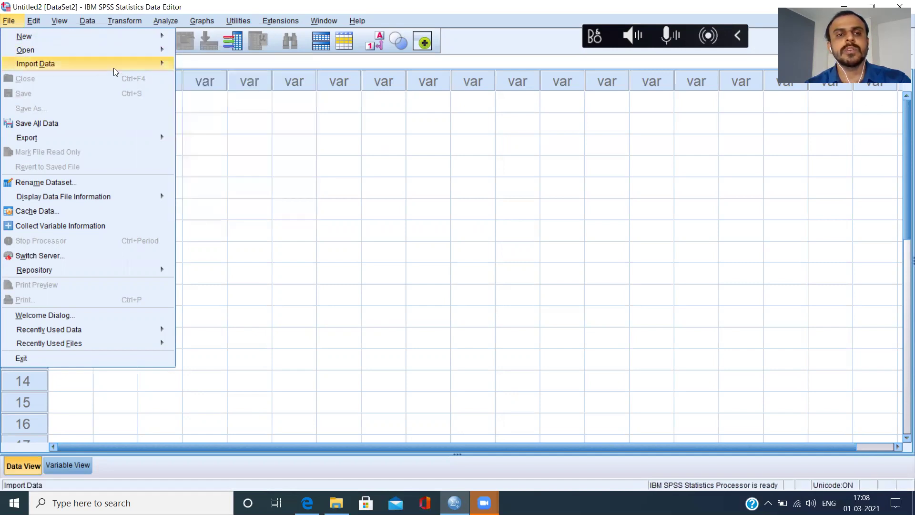
mouse_move(205, 69)
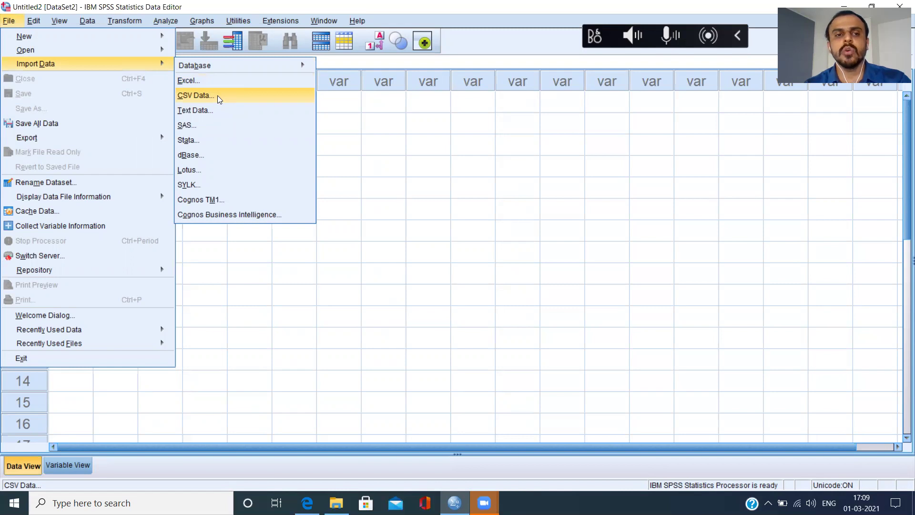
click(218, 95)
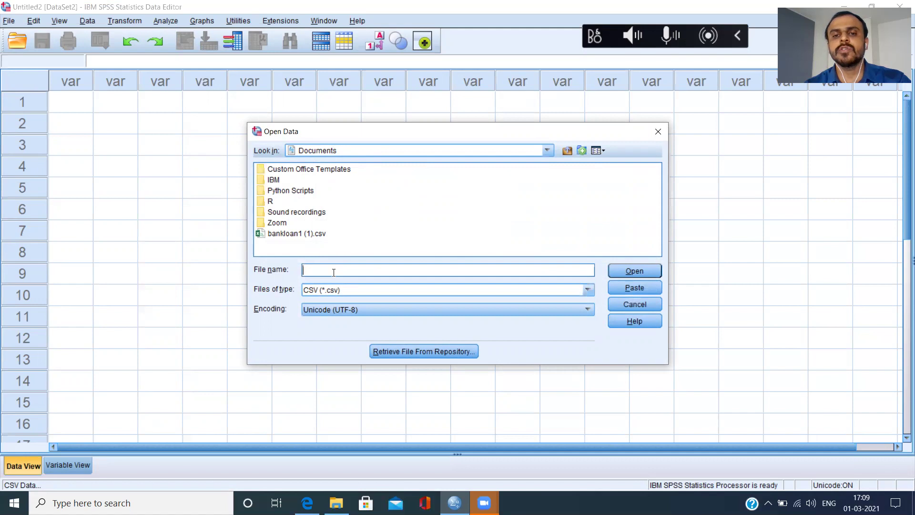
- Browse the Open Data dialog to New Volume (E:) > Spss Source Files
click(548, 152)
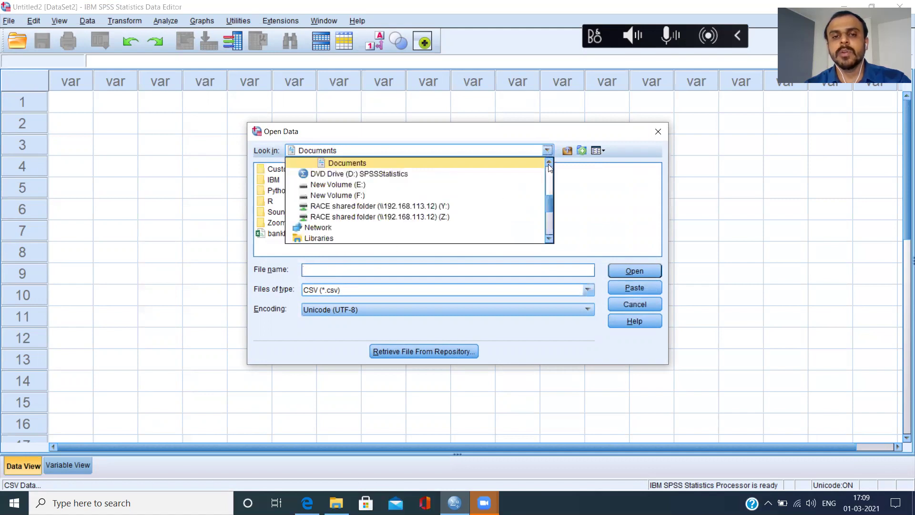
scroll(549, 167, up, 2)
click(549, 164)
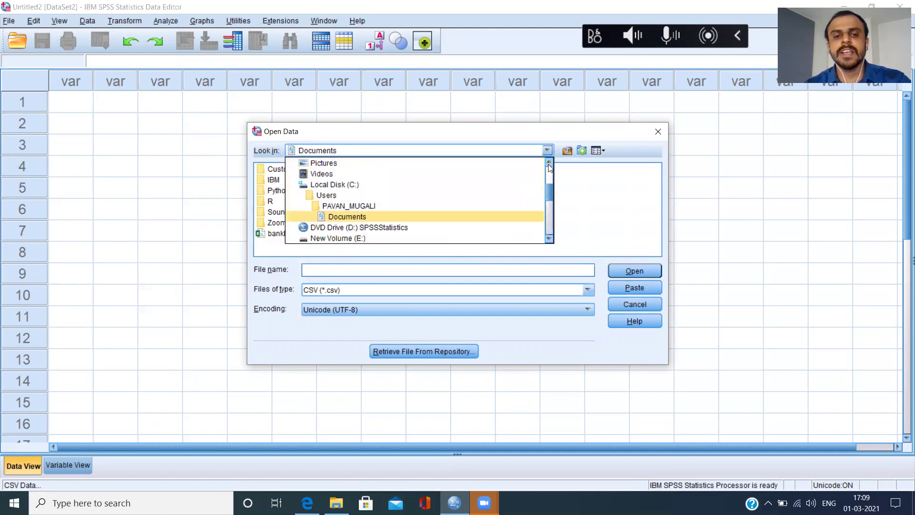
mouse_move(550, 189)
mouse_down()
mouse_move(554, 220)
mouse_move(555, 172)
mouse_up()
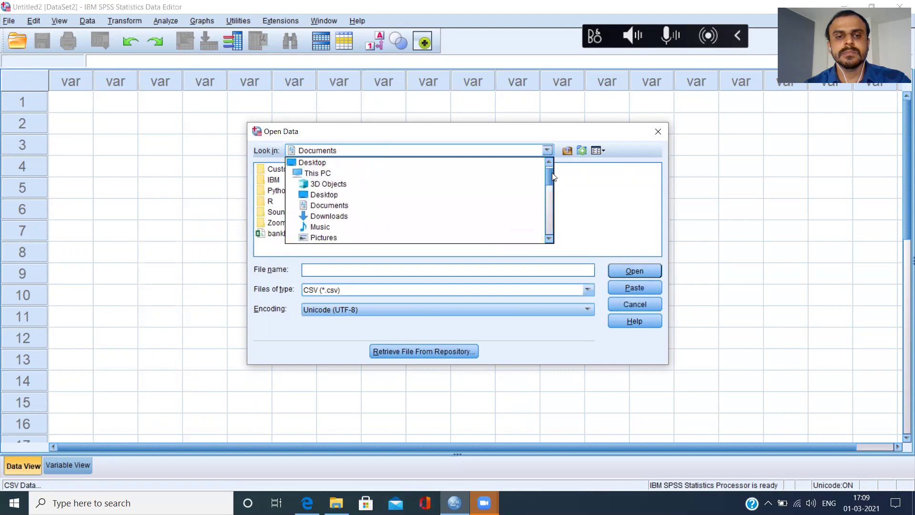
click(329, 166)
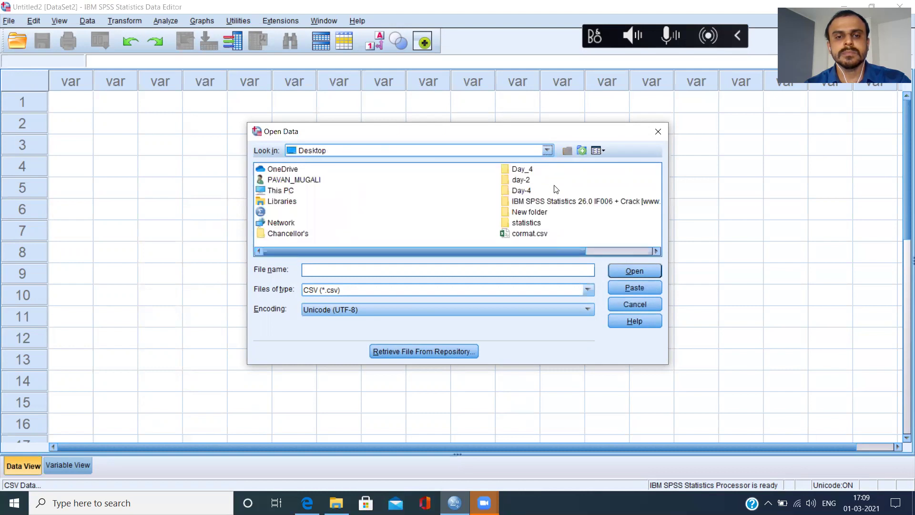
click(547, 151)
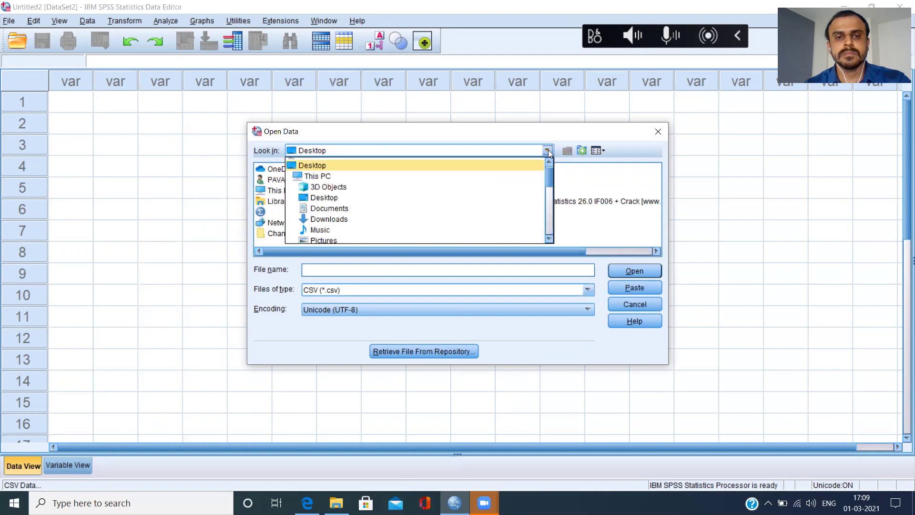
click(370, 179)
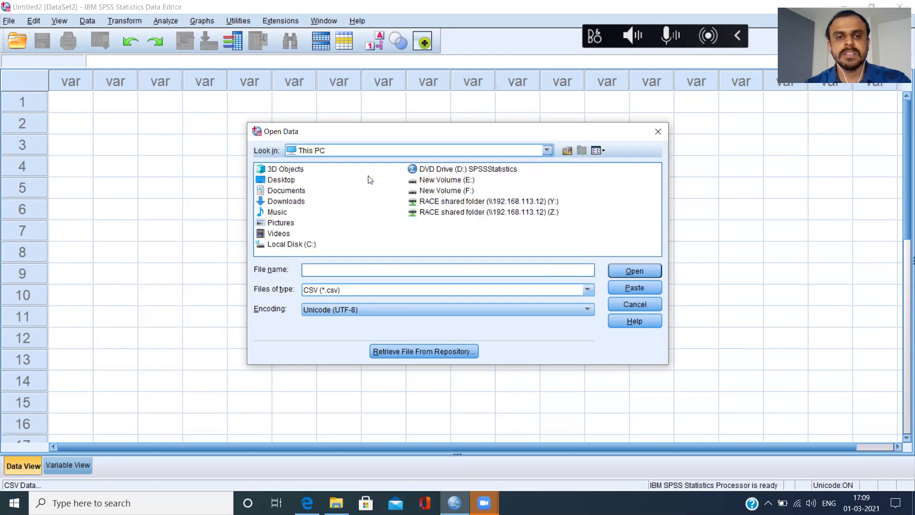
double_click(446, 181)
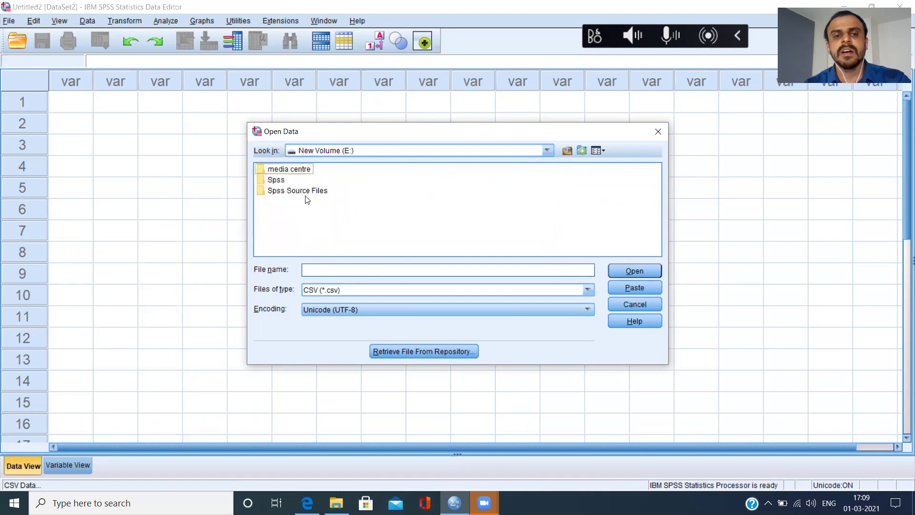
click(293, 193)
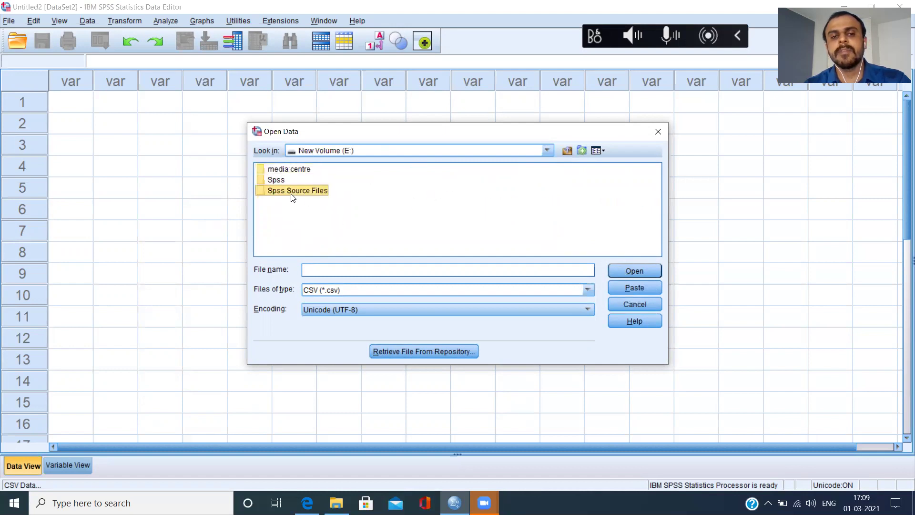
double_click(262, 191)
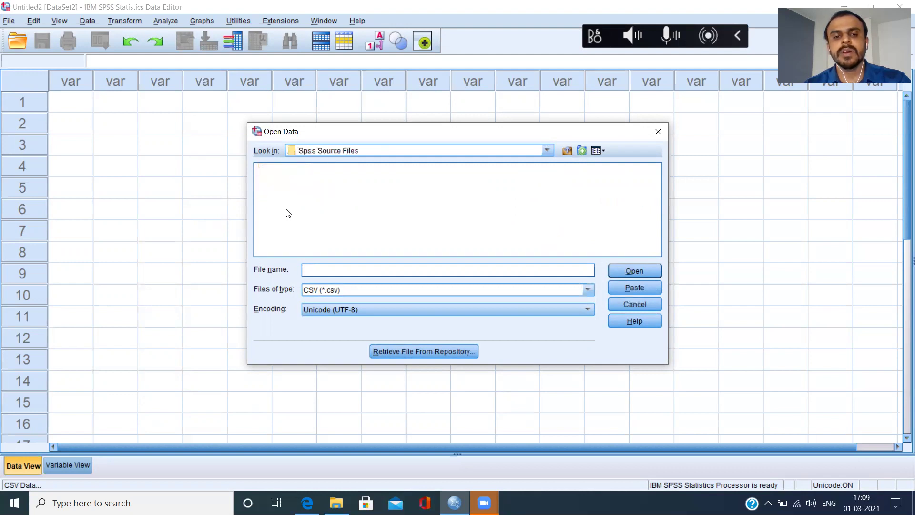
- Show All Files and open bankloan.csv.txt to reach the Read CSV File options
click(590, 291)
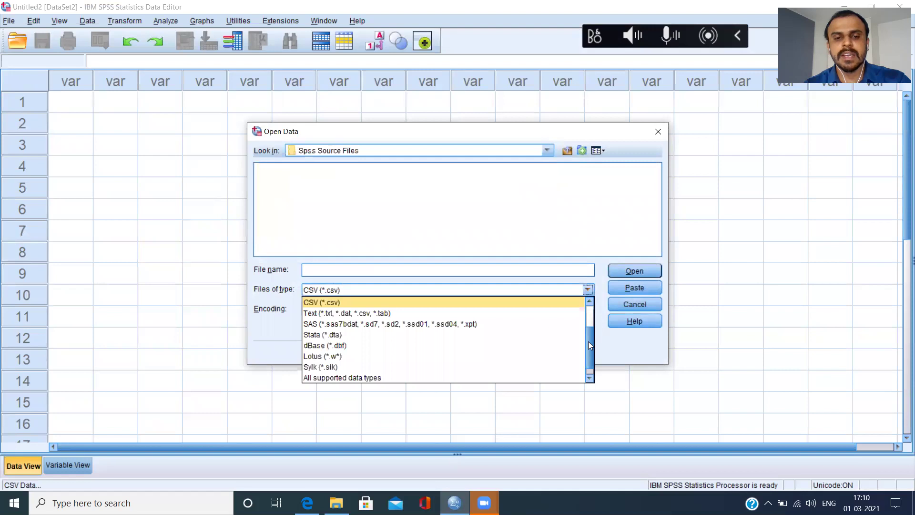
drag(588, 342, 592, 356)
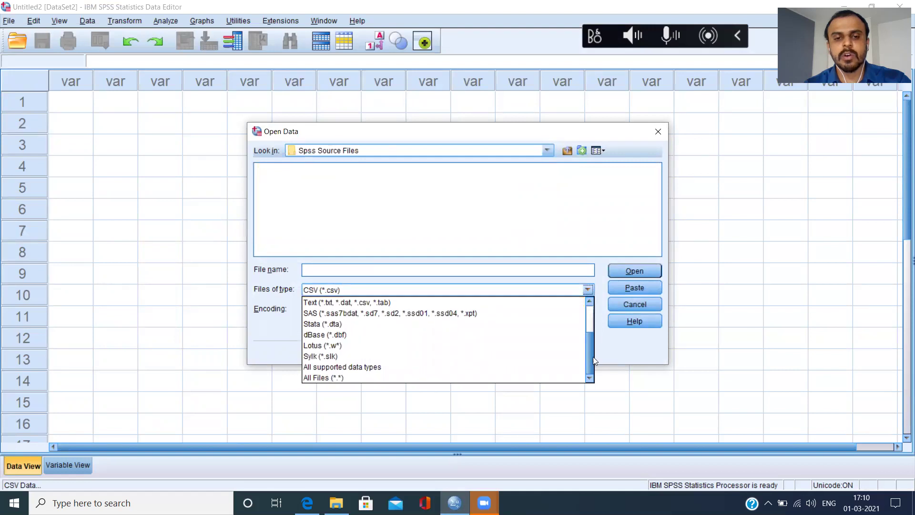
click(411, 379)
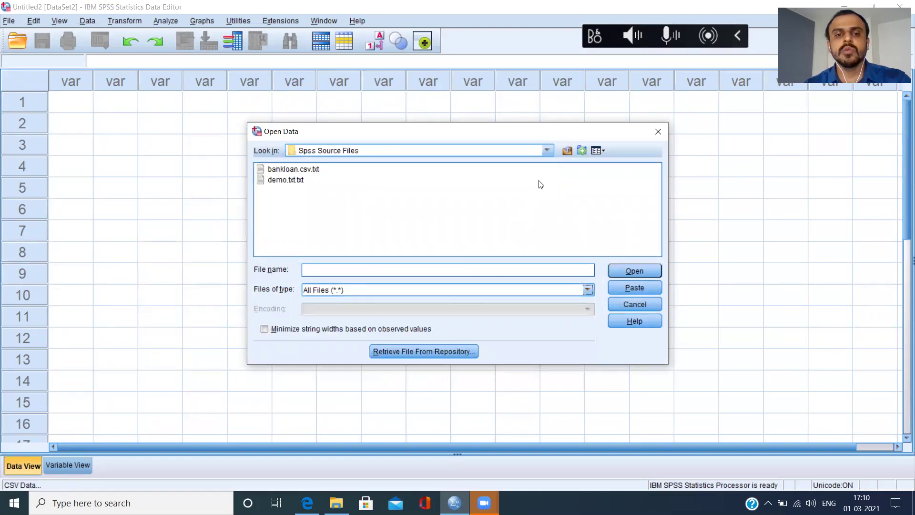
click(295, 169)
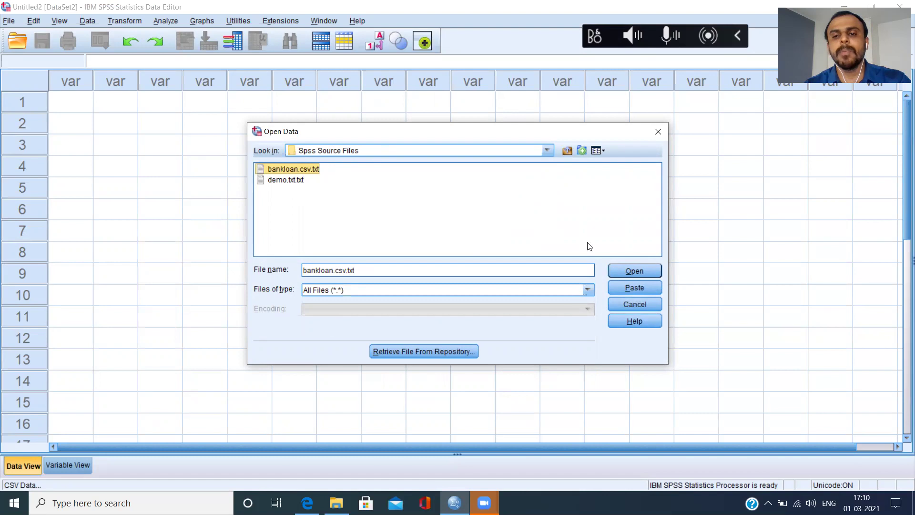
click(649, 276)
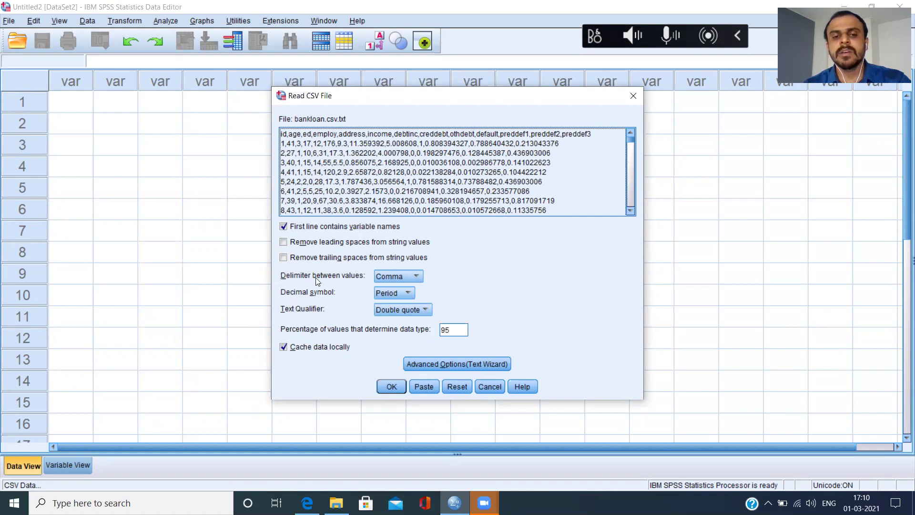
- Keep Comma as delimiter with first-line variable names and import the data as Untitled3
click(414, 279)
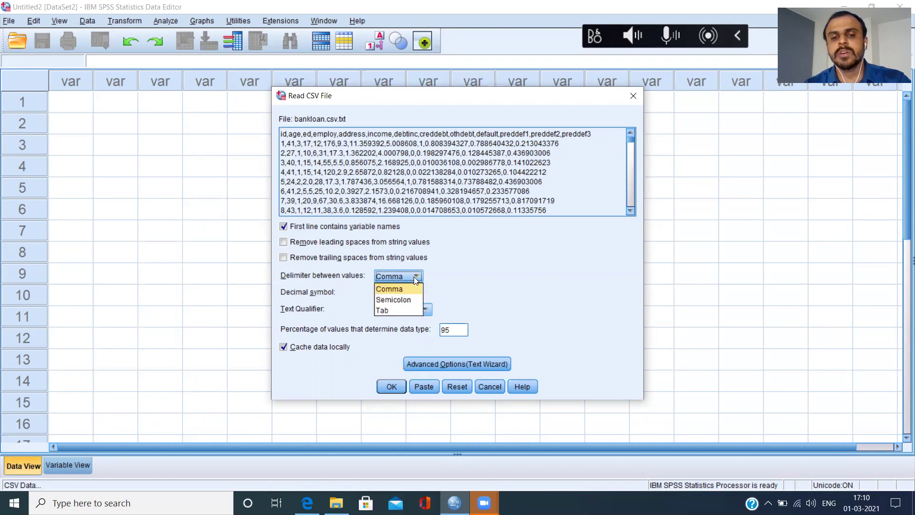
click(414, 277)
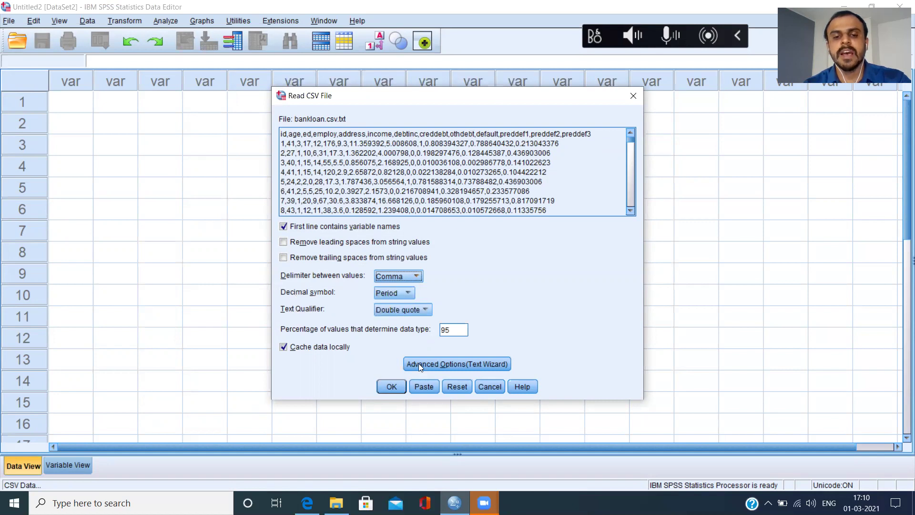
click(389, 387)
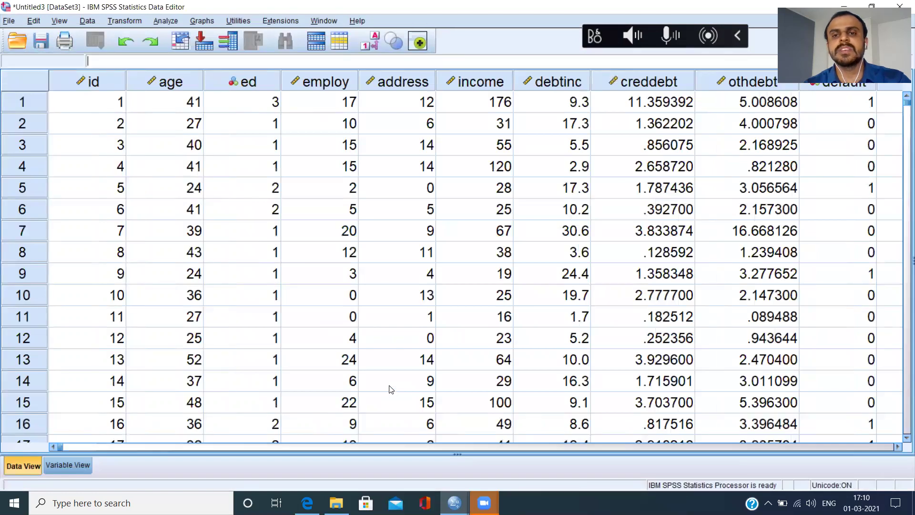
click(113, 85)
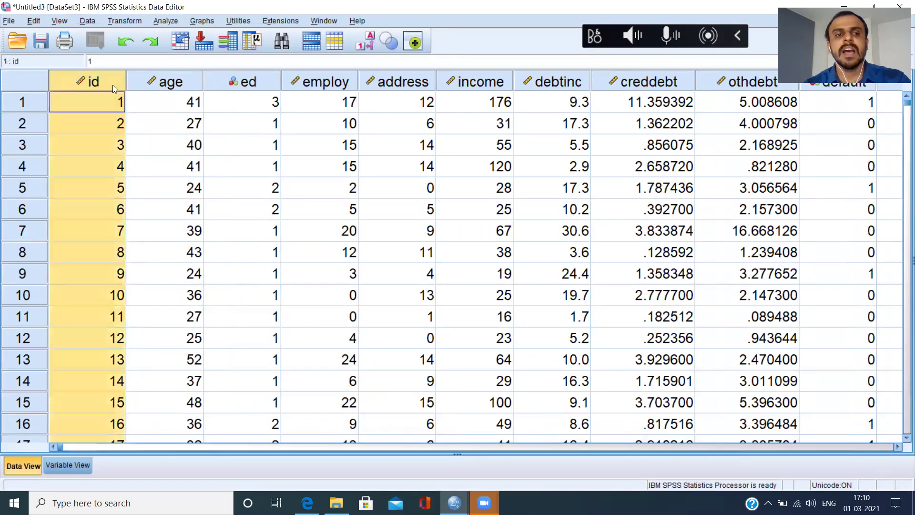
click(171, 85)
click(254, 85)
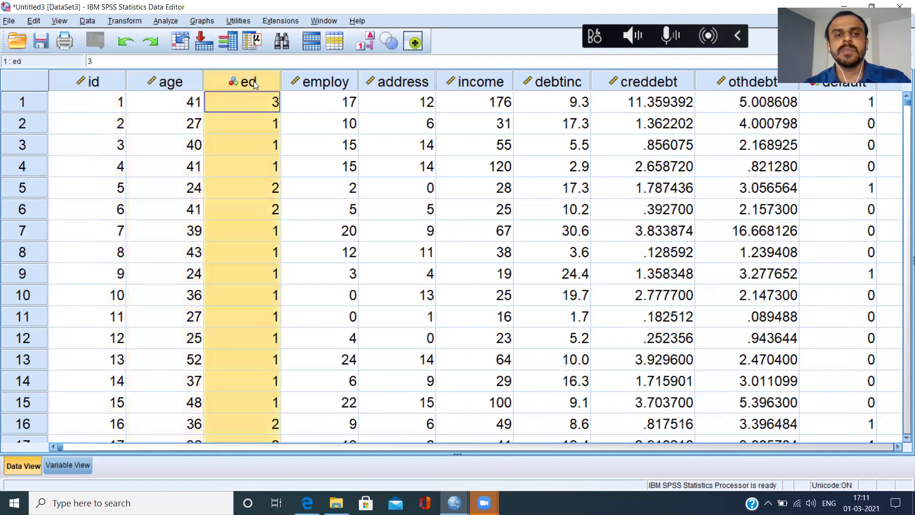
click(327, 81)
click(107, 82)
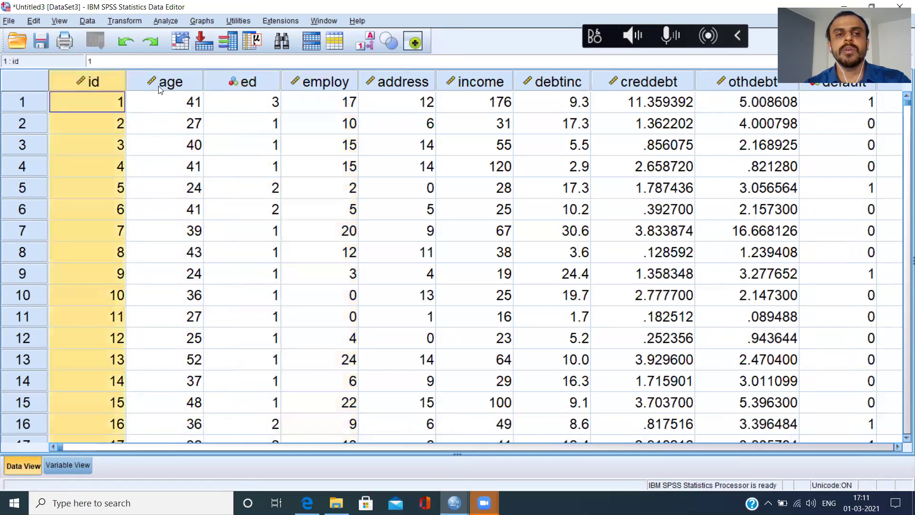
click(177, 87)
click(244, 85)
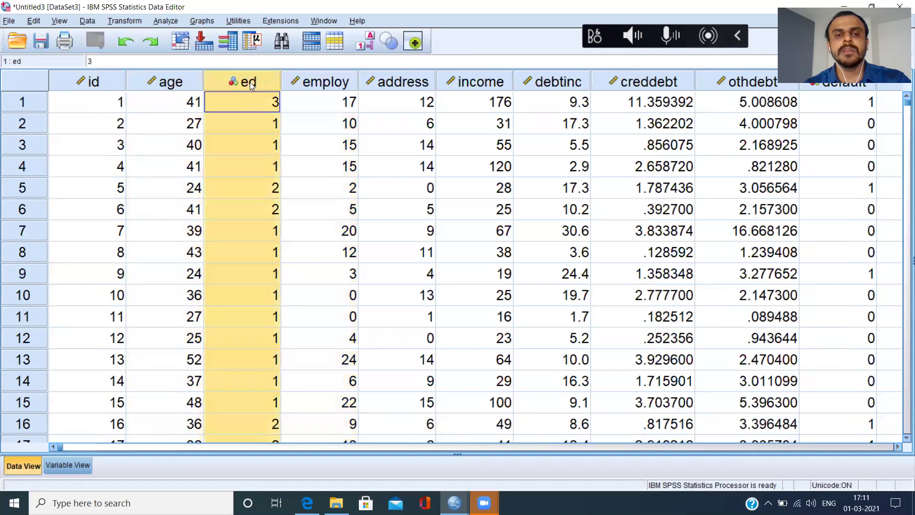
click(331, 82)
click(390, 84)
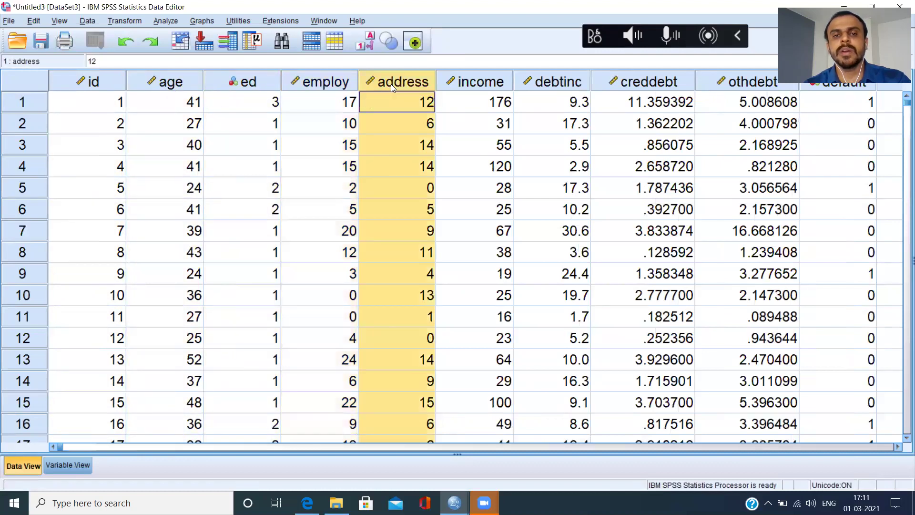
key(Right)
key(Right)
key(Right)
key(Right)
key(Right)
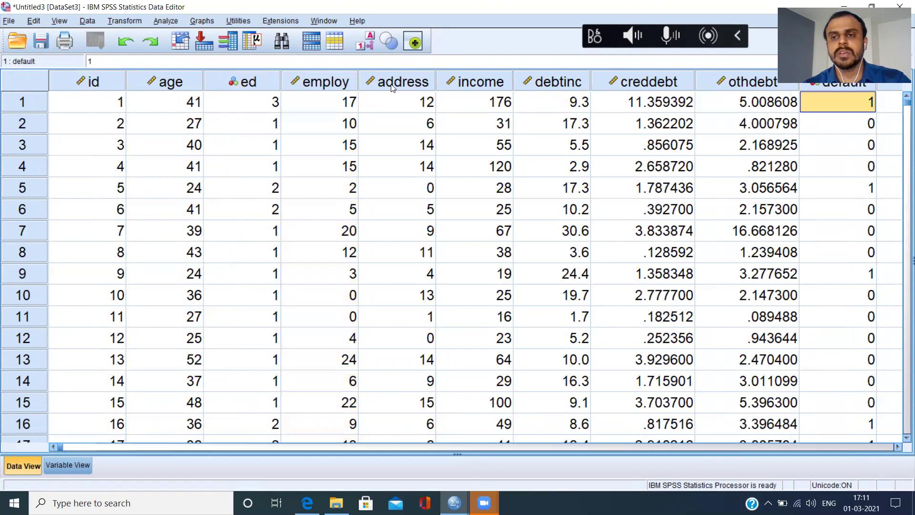
key(Left)
key(Left)
key(Left)
key(Left)
key(Left)
key(Left)
key(Left)
key(Left)
key(Left)
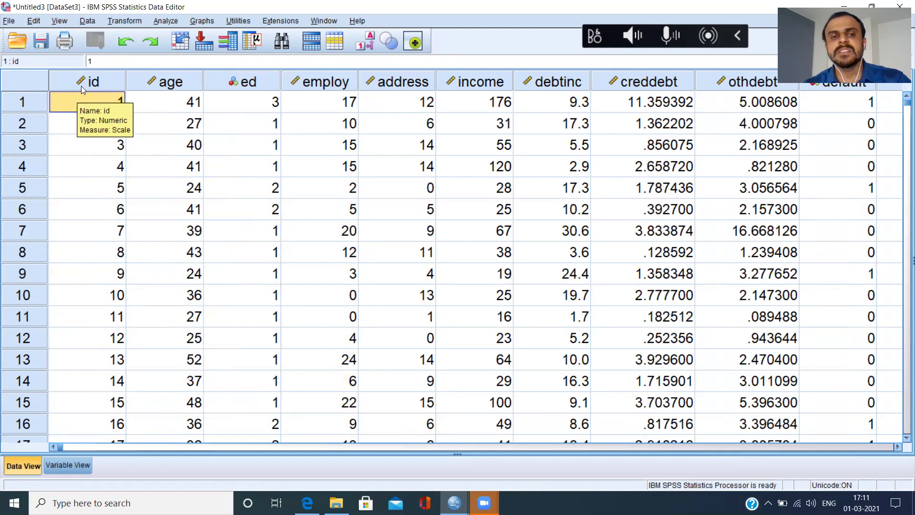
click(266, 83)
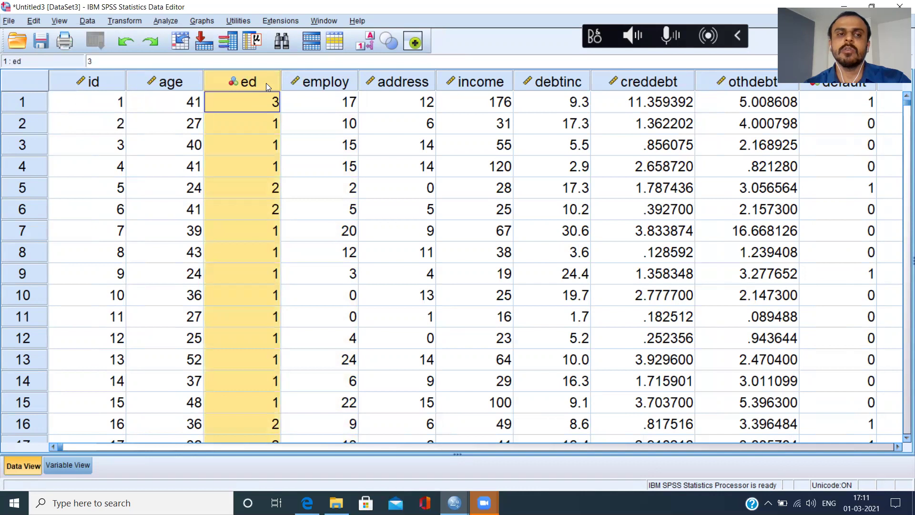
click(95, 82)
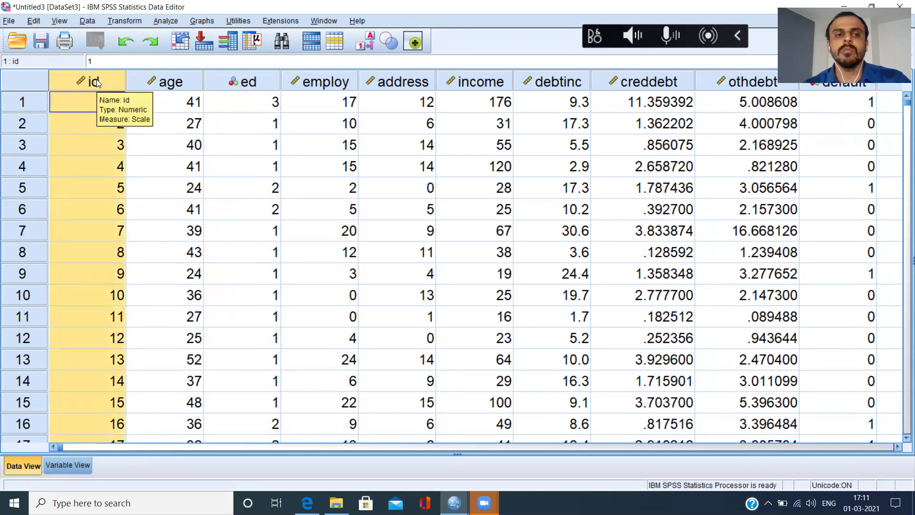
click(186, 87)
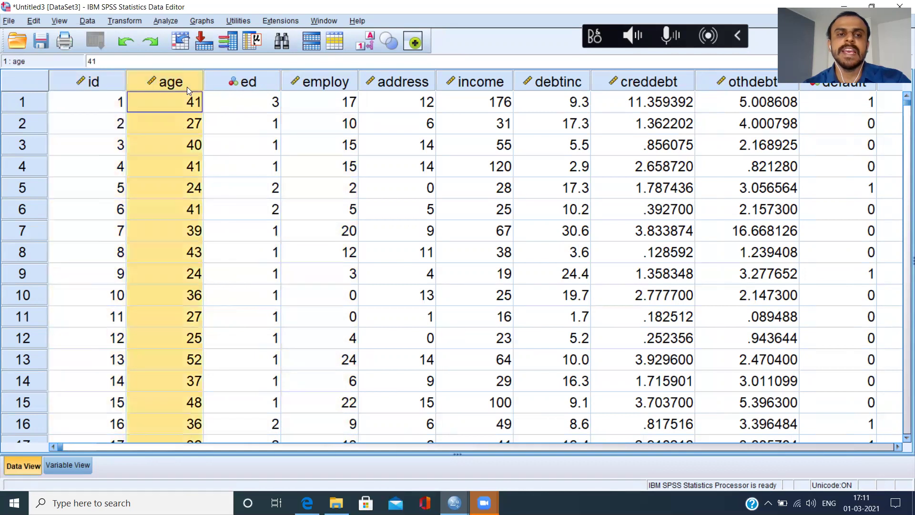
click(261, 83)
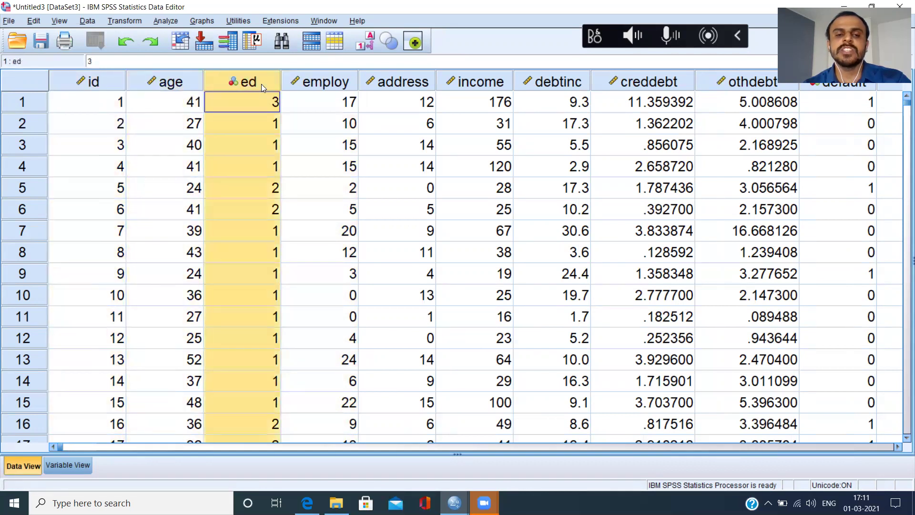
click(332, 84)
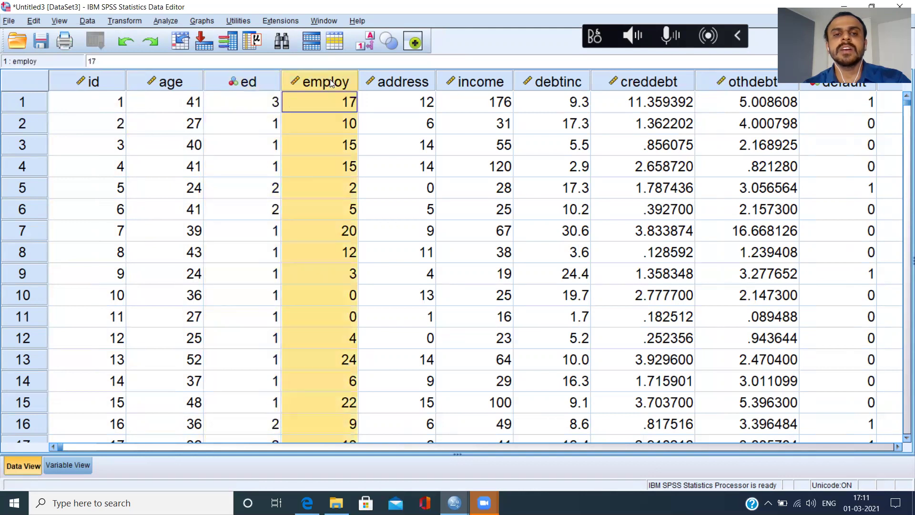
click(401, 82)
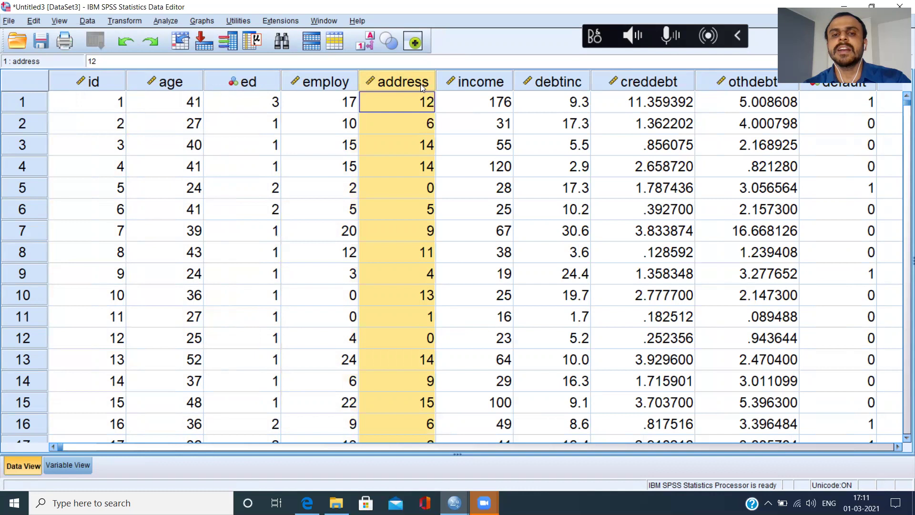
click(410, 103)
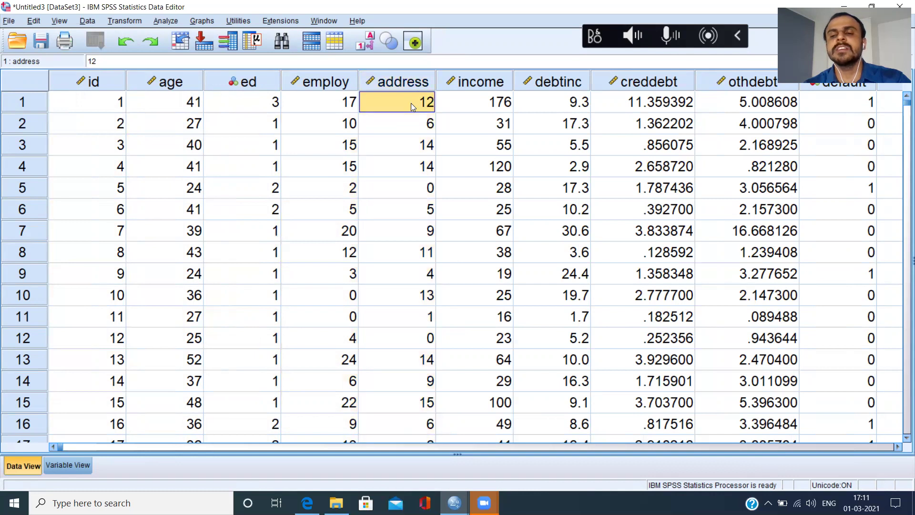
click(411, 121)
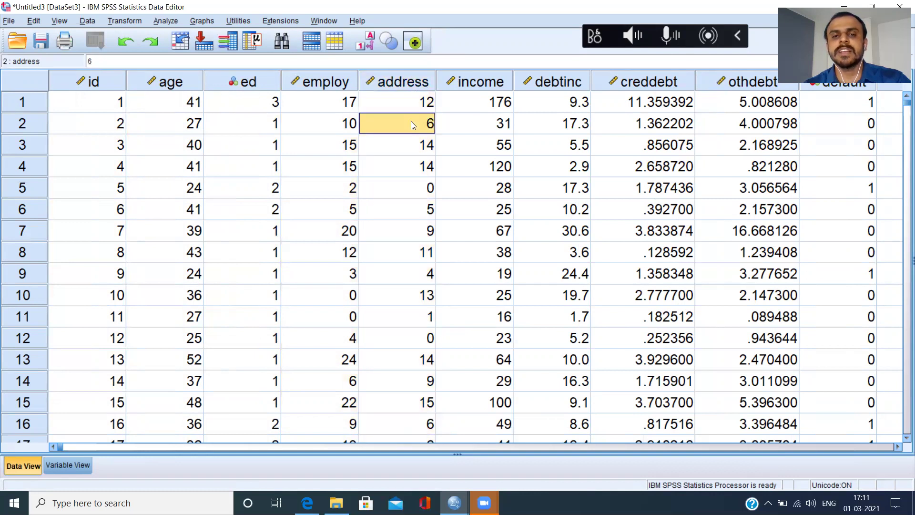
click(477, 101)
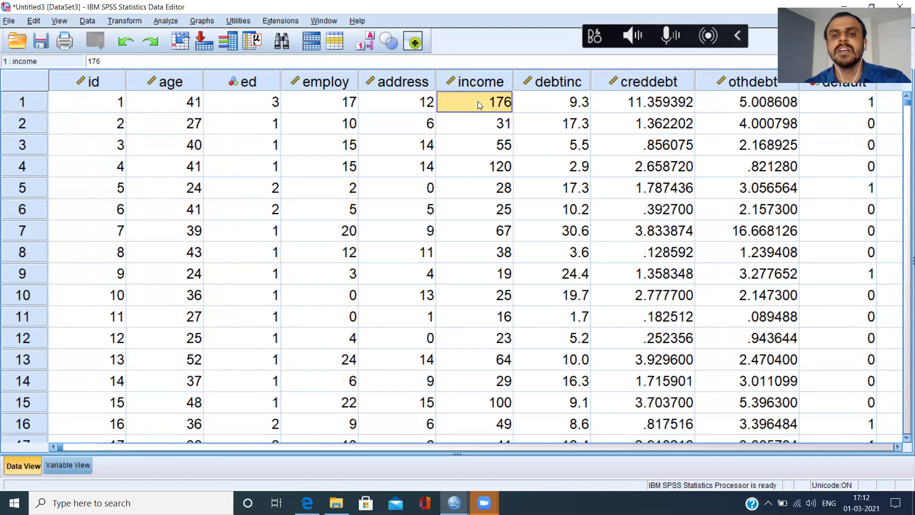
click(535, 99)
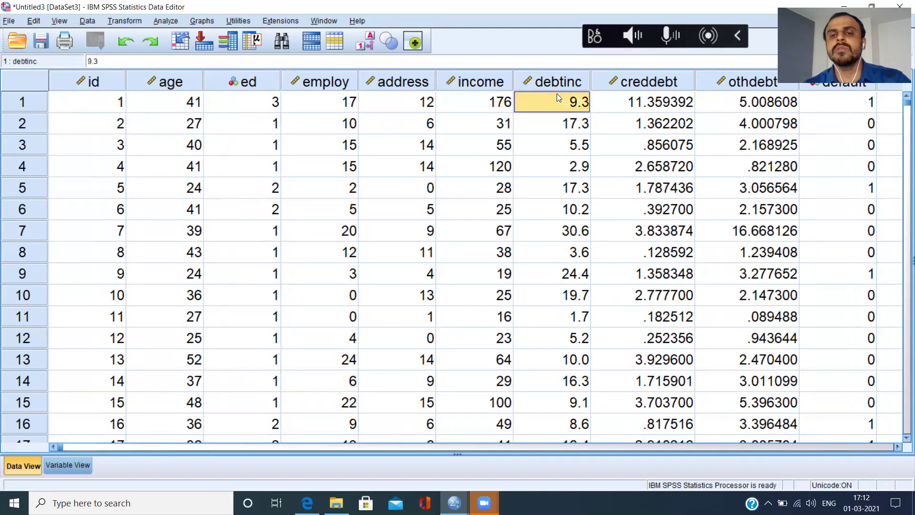
click(622, 91)
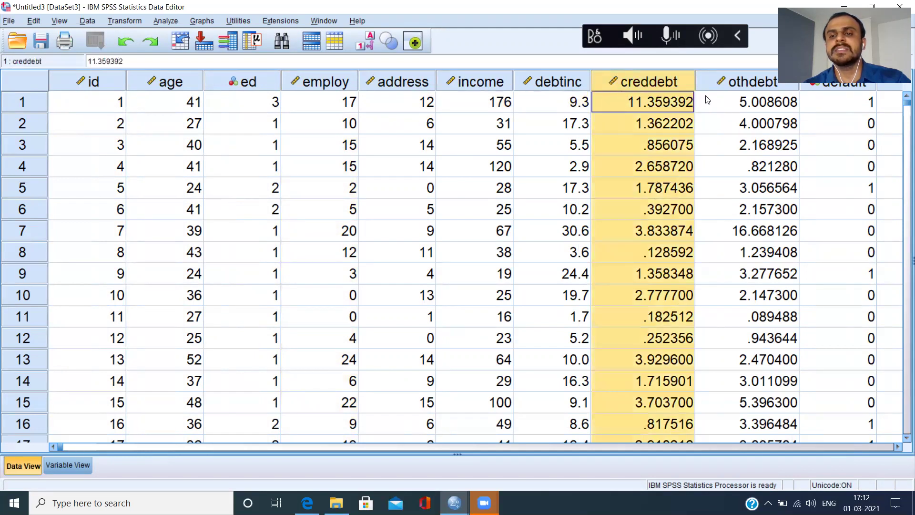
click(726, 97)
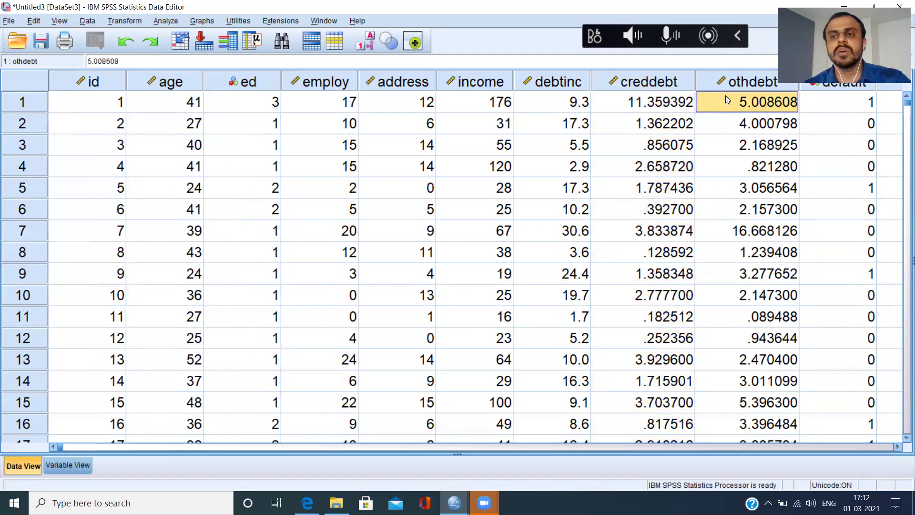
click(898, 447)
click(898, 447)
click(898, 447)
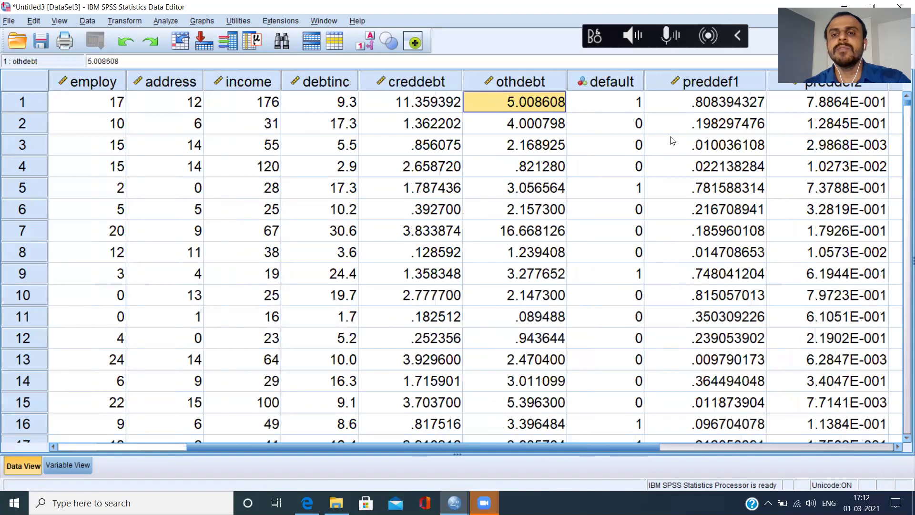
click(617, 86)
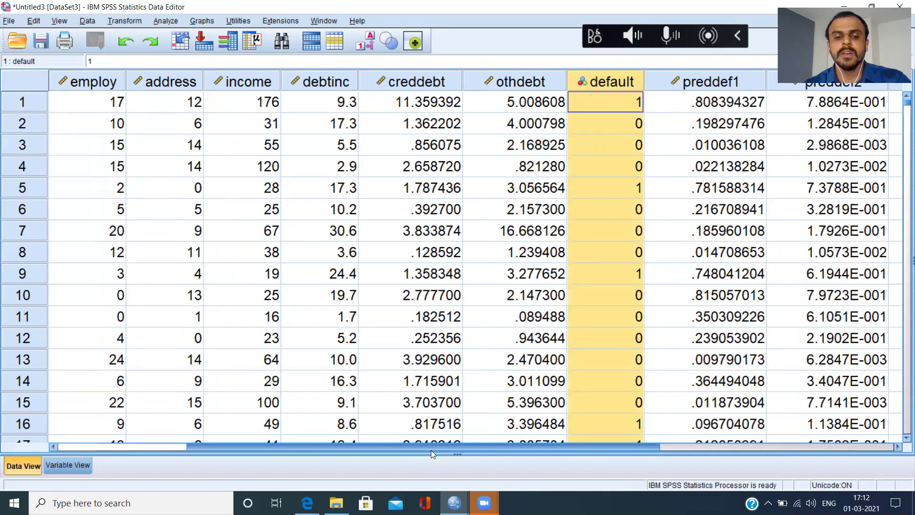
drag(431, 448, 275, 438)
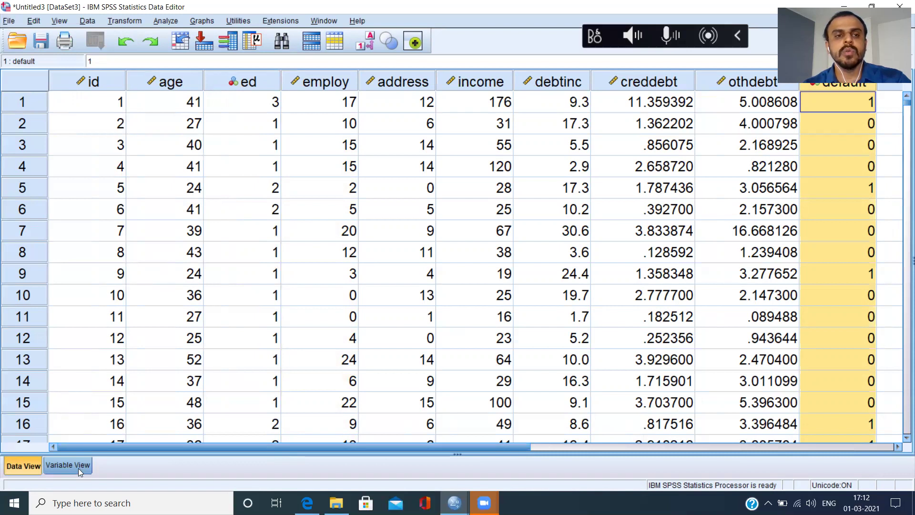
click(104, 81)
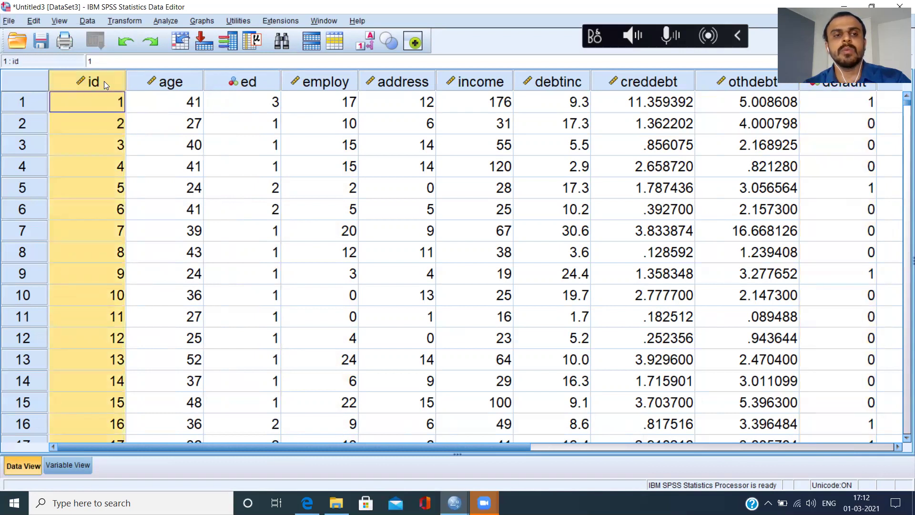
- In Variable View, change id's Measure from Scale to Nominal, then go back to Data View
double_click(104, 81)
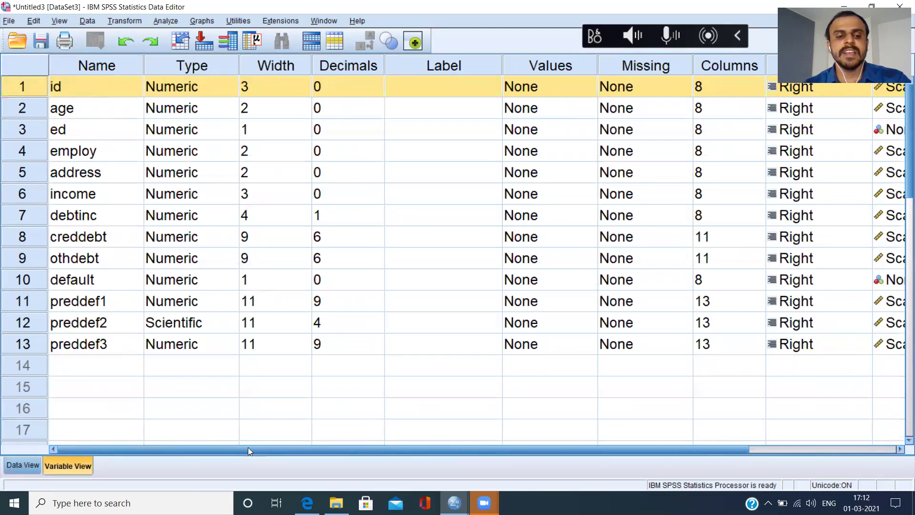
drag(143, 449, 332, 443)
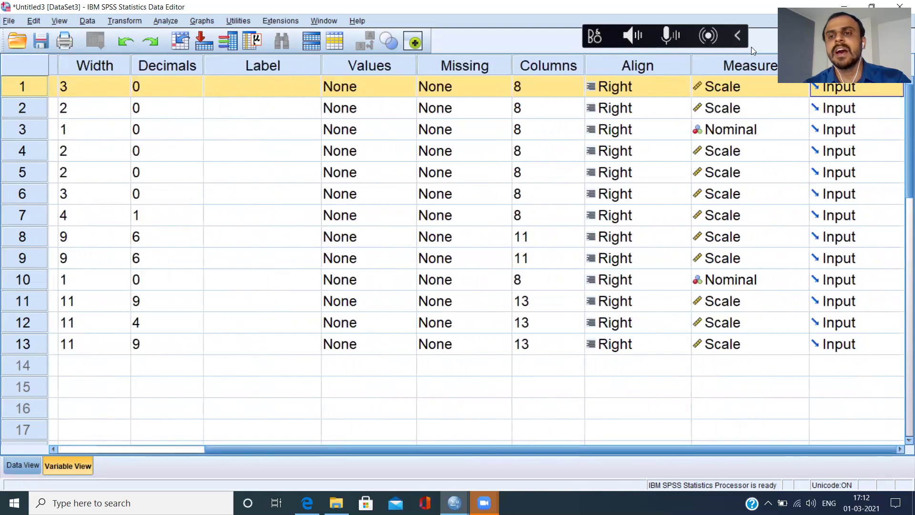
click(796, 89)
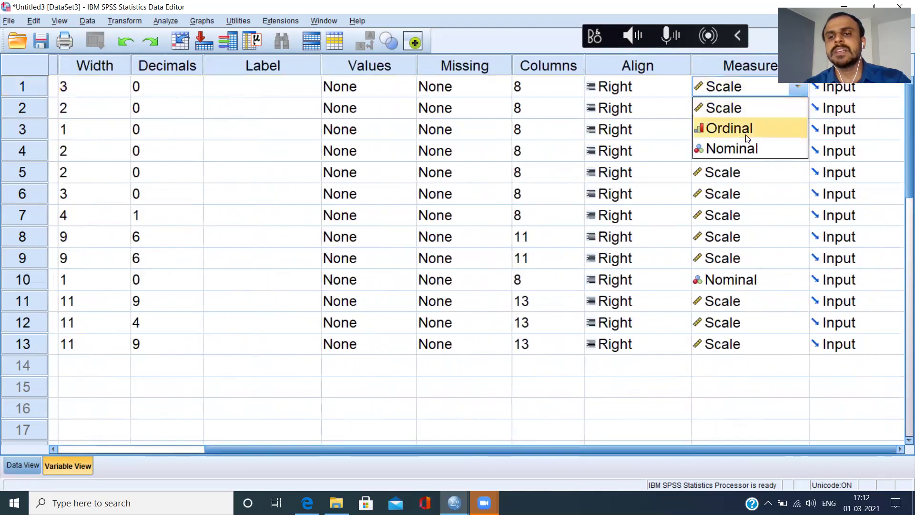
click(723, 150)
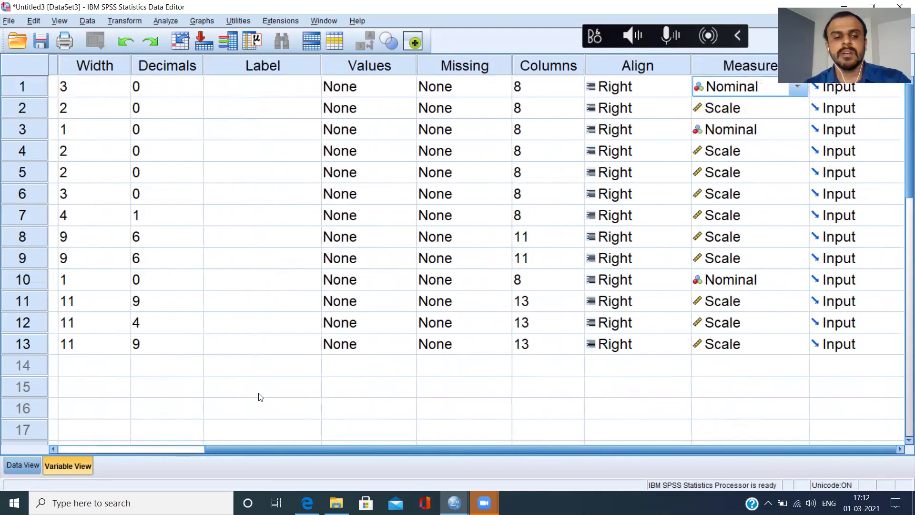
drag(98, 445, 75, 449)
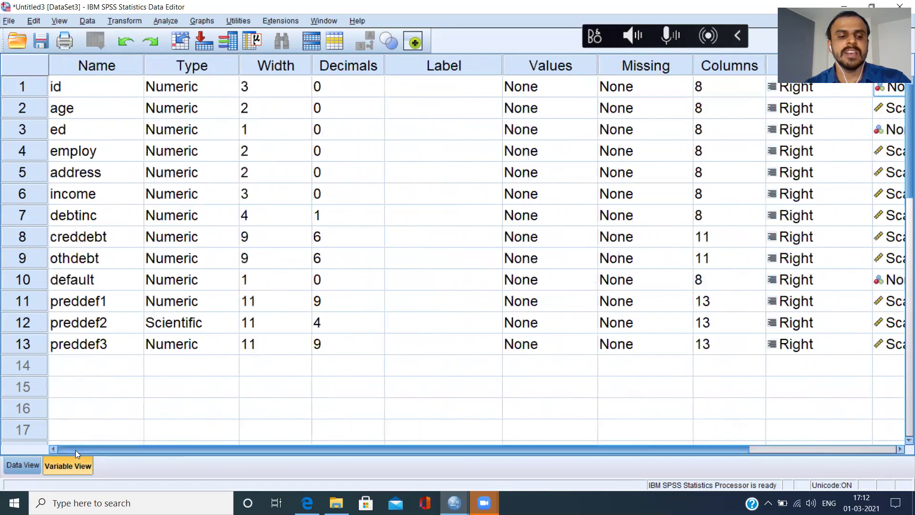
click(15, 467)
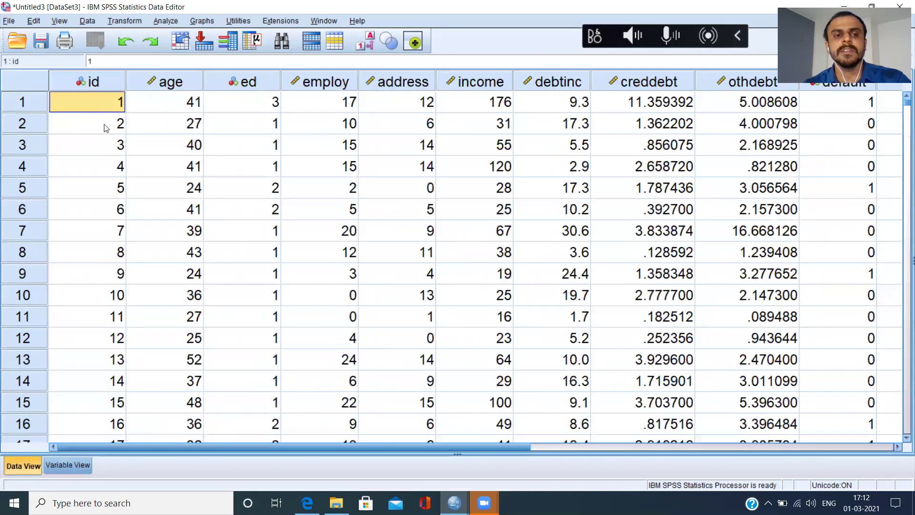